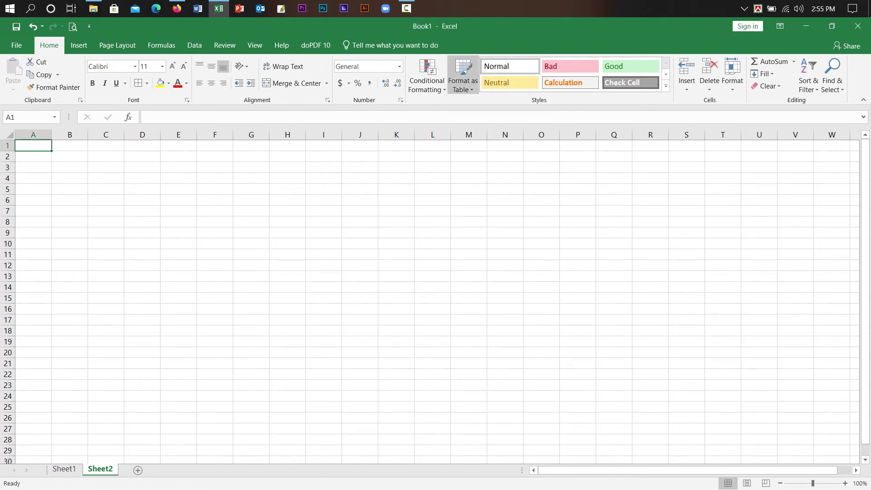
click(463, 75)
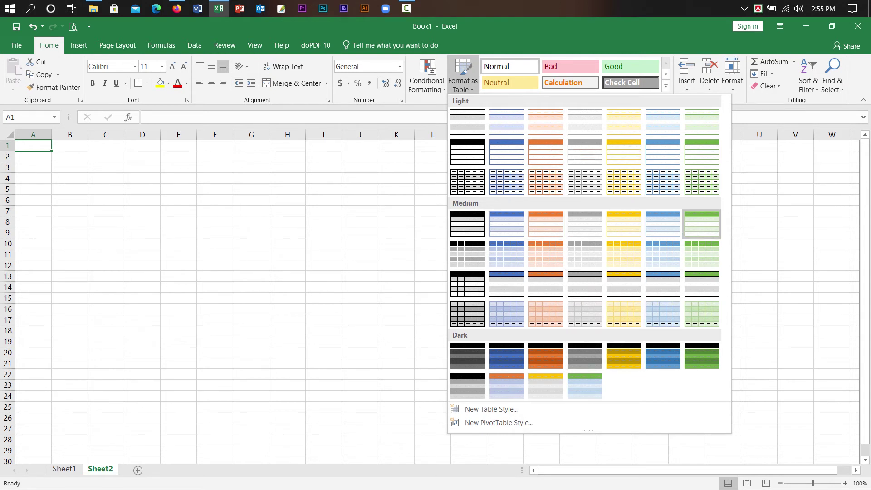
click(702, 224)
key(Return)
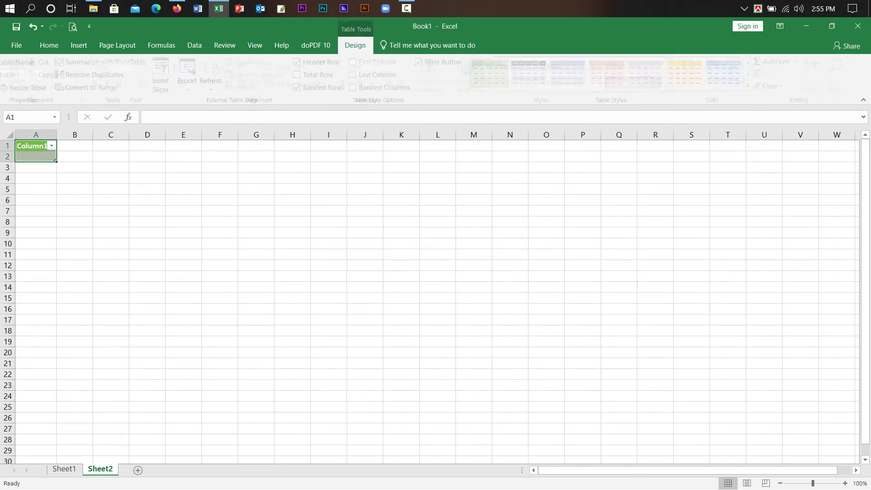
click(256, 254)
drag(57, 135, 114, 135)
click(64, 145)
double_click(64, 145)
click(65, 168)
click(64, 146)
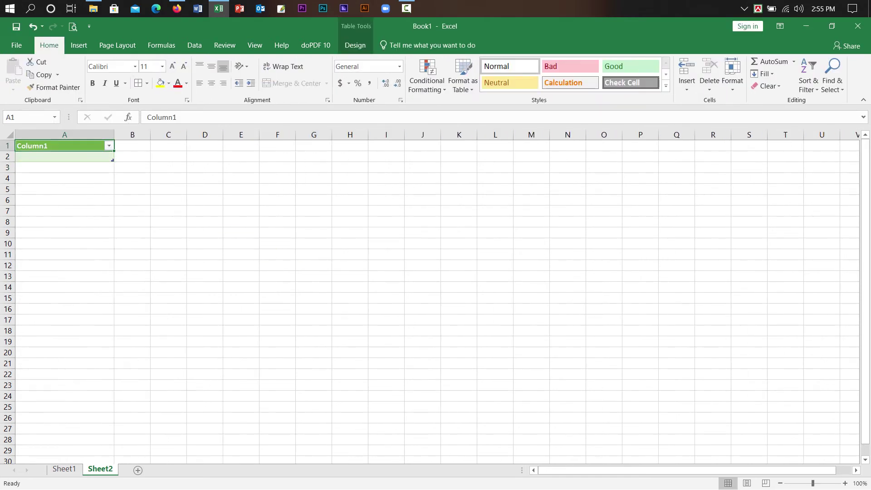
key(shift+Down)
key(Delete)
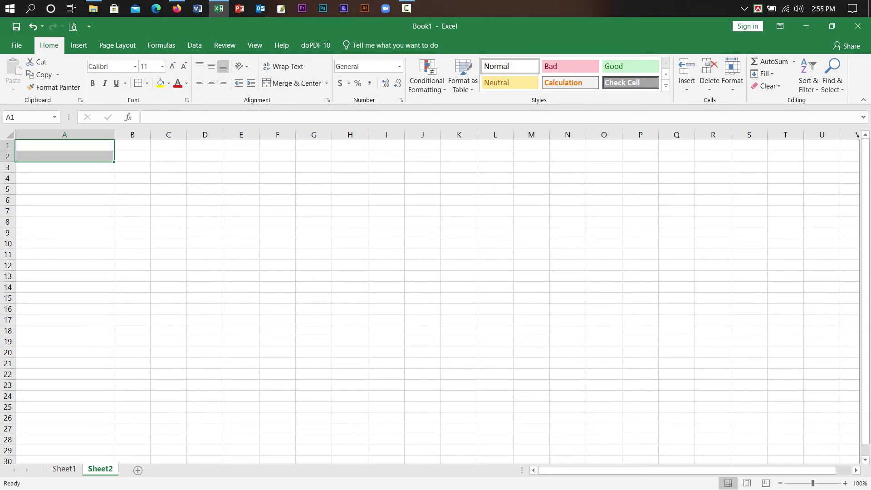
click(132, 189)
drag(114, 134, 54, 135)
Step: Format the range B4:K23 as a table without existing headers, using a green banded Medium table style
drag(108, 178, 363, 363)
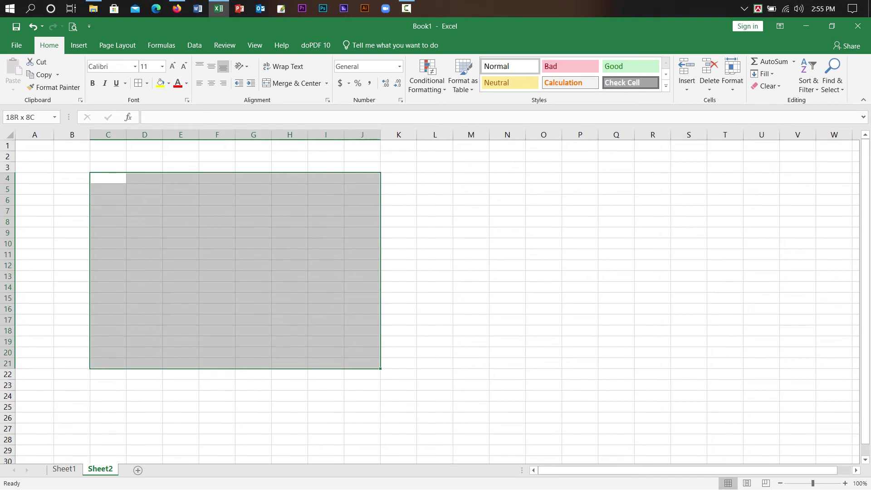
click(289, 320)
drag(72, 178, 400, 385)
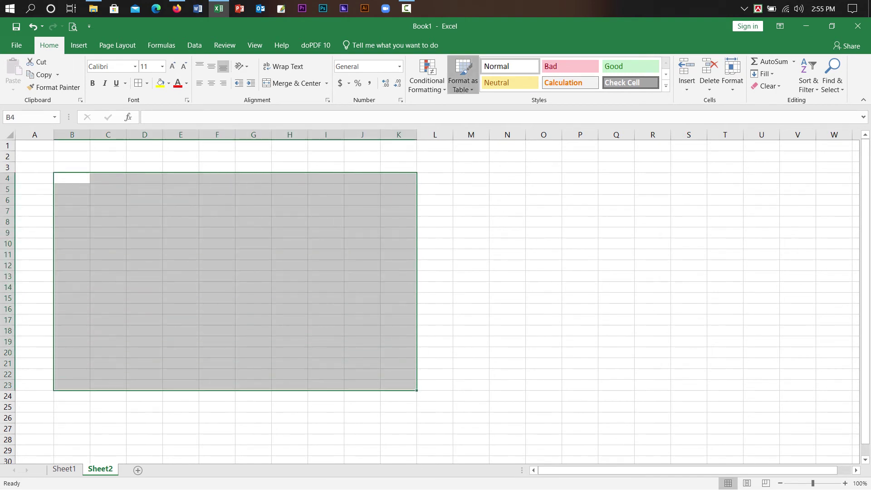
click(463, 77)
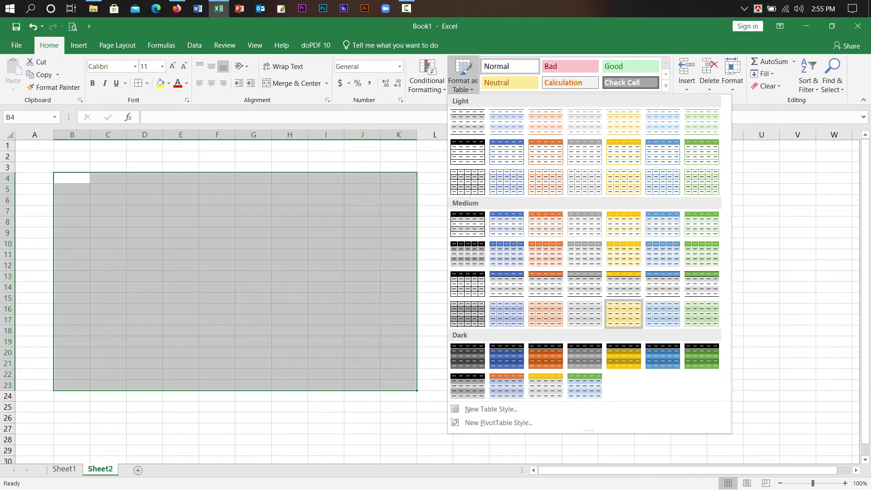
click(702, 254)
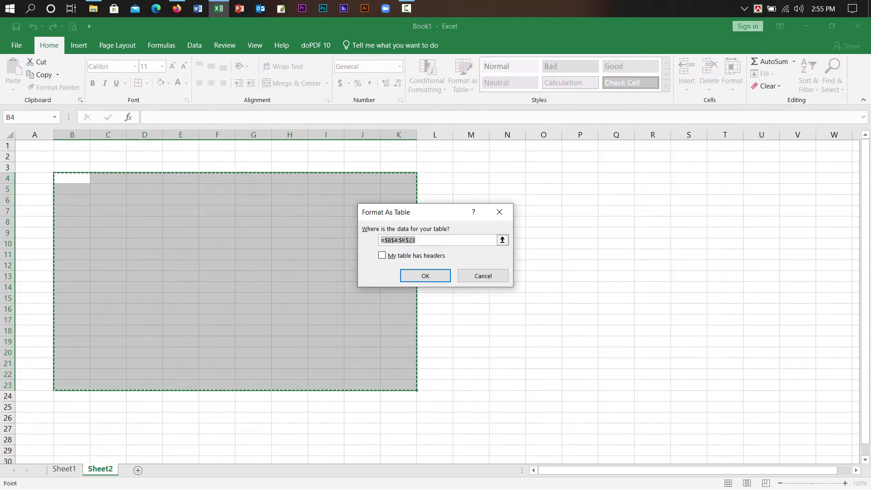
click(424, 274)
click(363, 298)
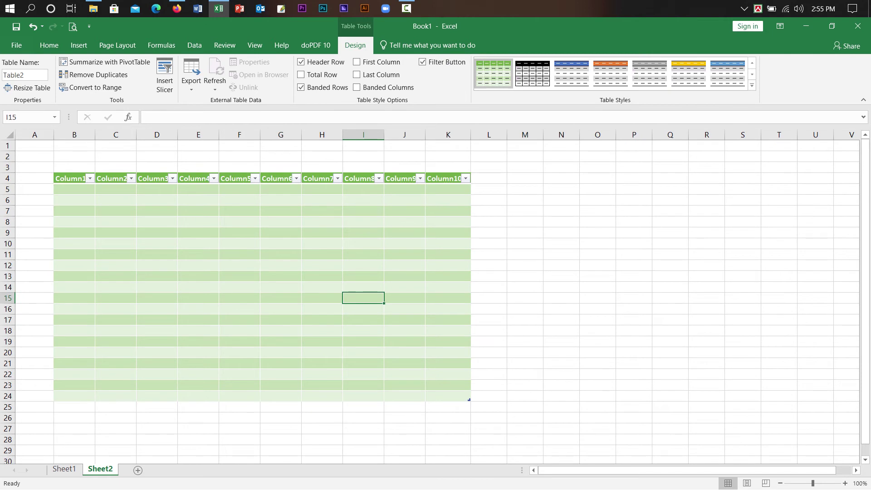
Step: Change the style of the whole table to the one with an orange header row and grey banded rows
drag(72, 178, 473, 404)
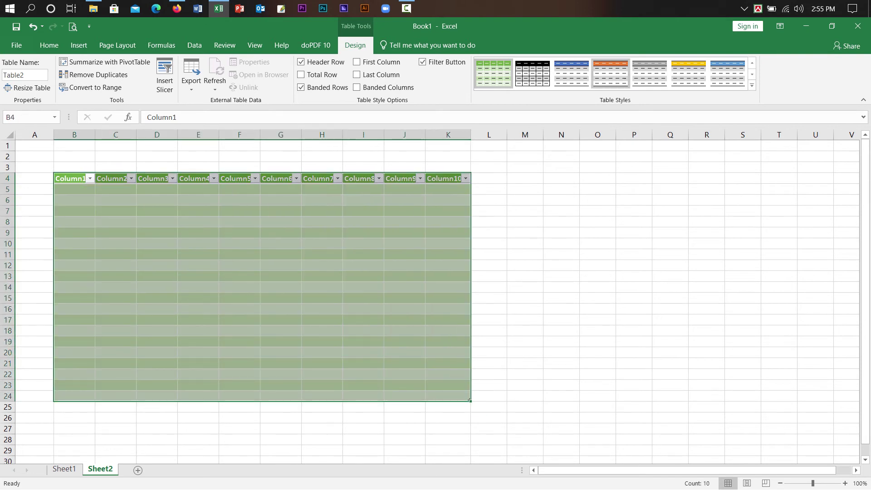
click(532, 73)
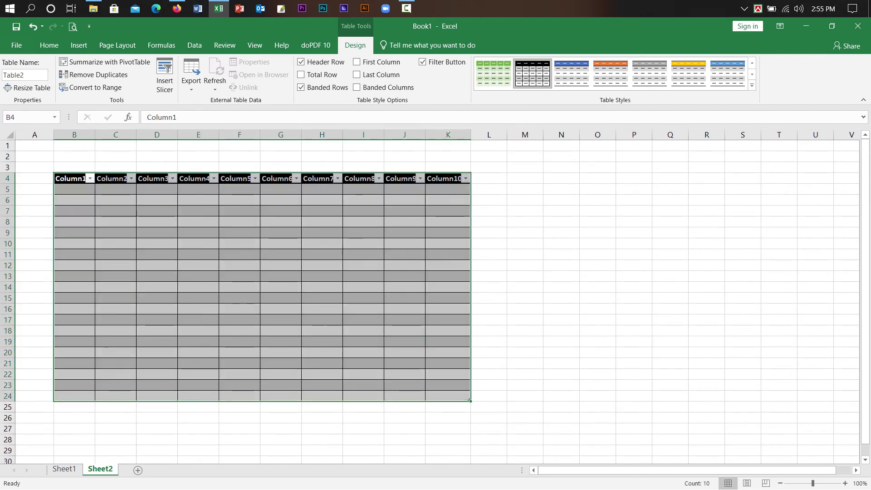
click(610, 74)
click(322, 276)
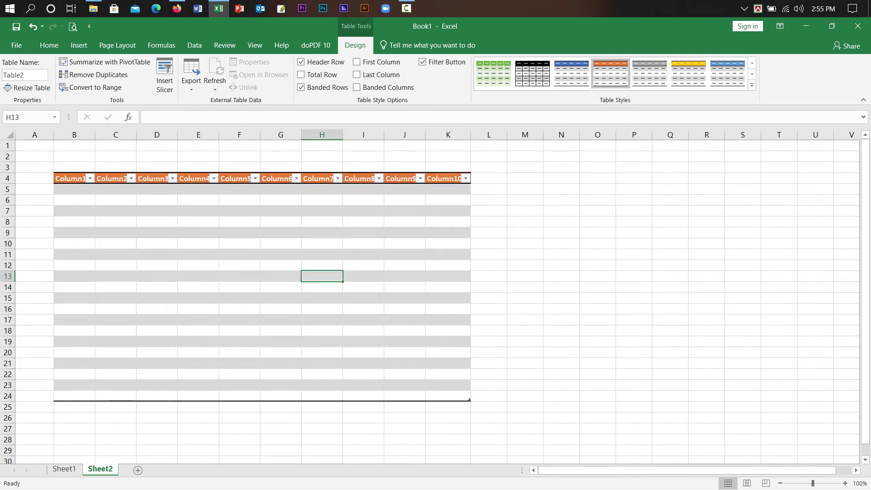
Step: Widen column B slightly and rename the first table header in B4 as SL
drag(95, 135, 103, 134)
double_click(79, 179)
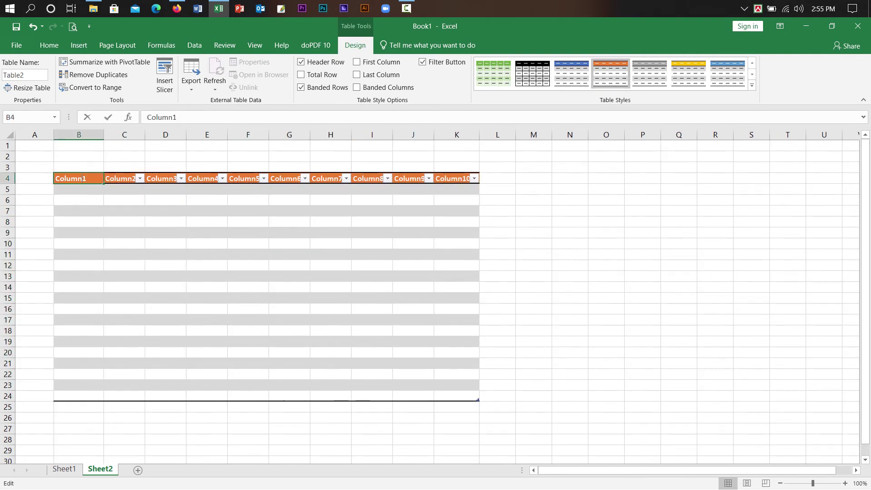
double_click(79, 178)
text(SL)
click(124, 178)
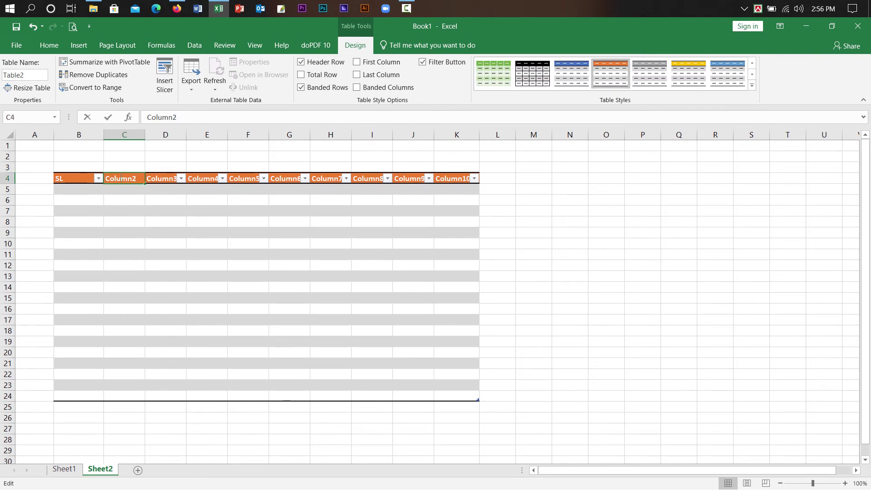
Step: Rename the second table header in C4 as Student Name and widen column C
double_click(121, 178)
double_click(120, 178)
text(Stu)
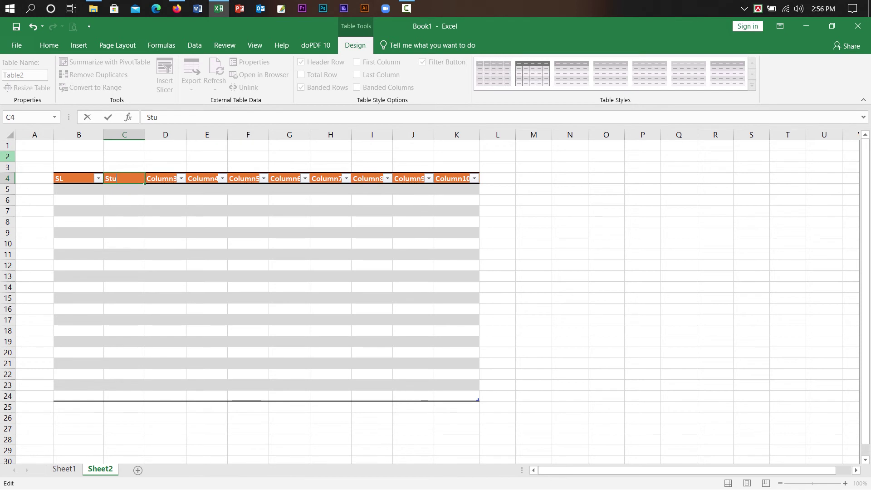
text(dent Name)
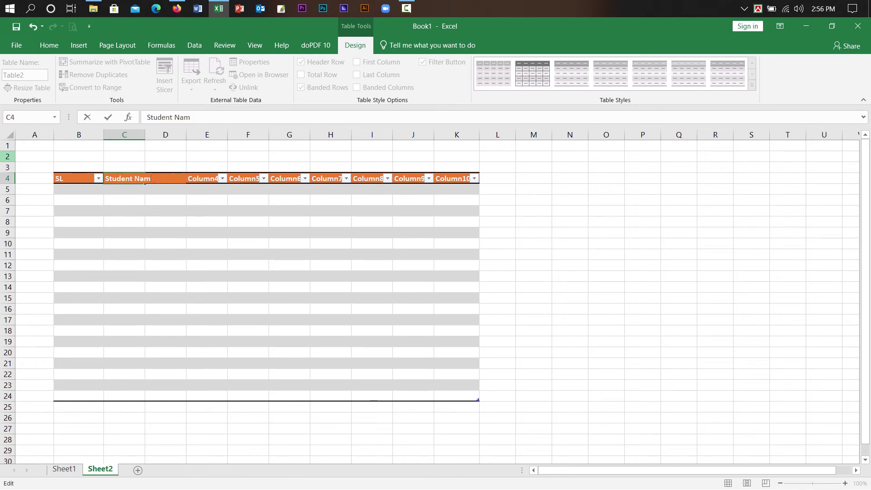
key(Tab)
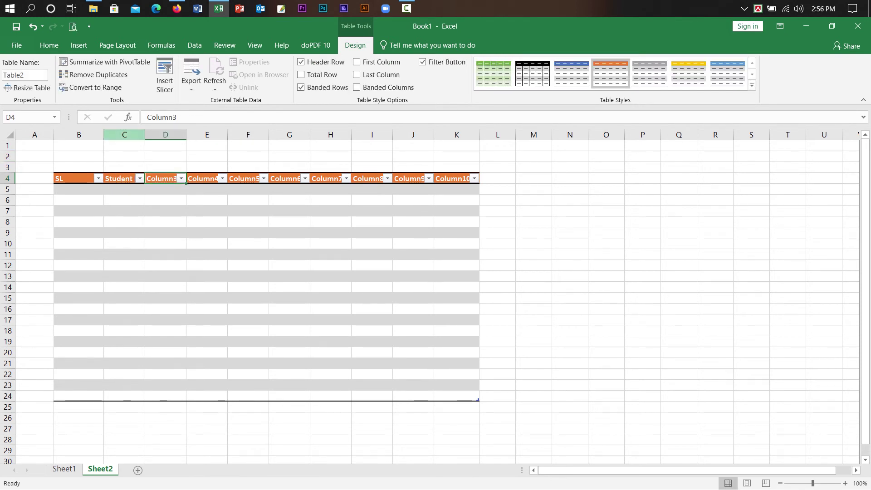
drag(143, 142, 159, 135)
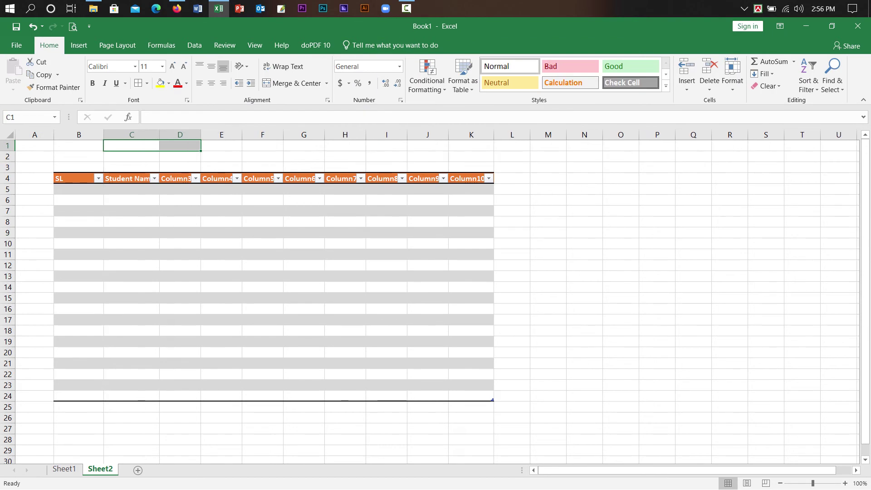
Step: Rename the third table header in D4 as Subject and widen the Subject and Student Name columns
double_click(176, 179)
double_click(176, 179)
text(Subject)
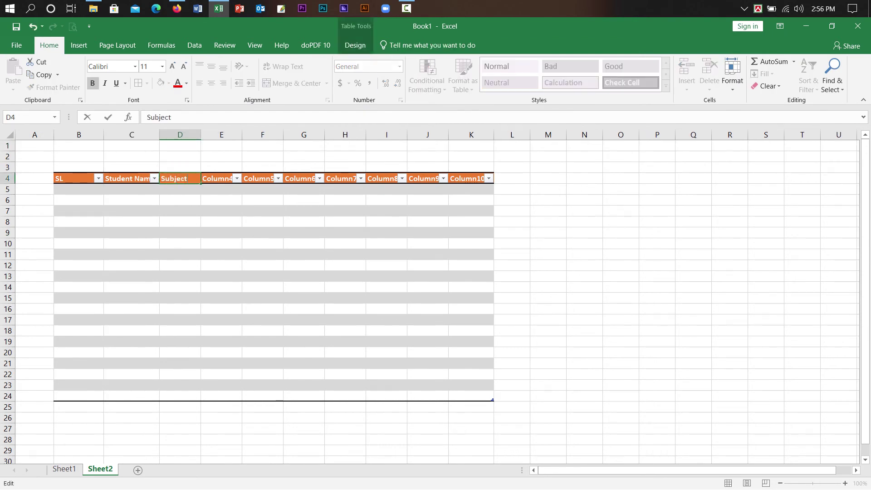
key(Tab)
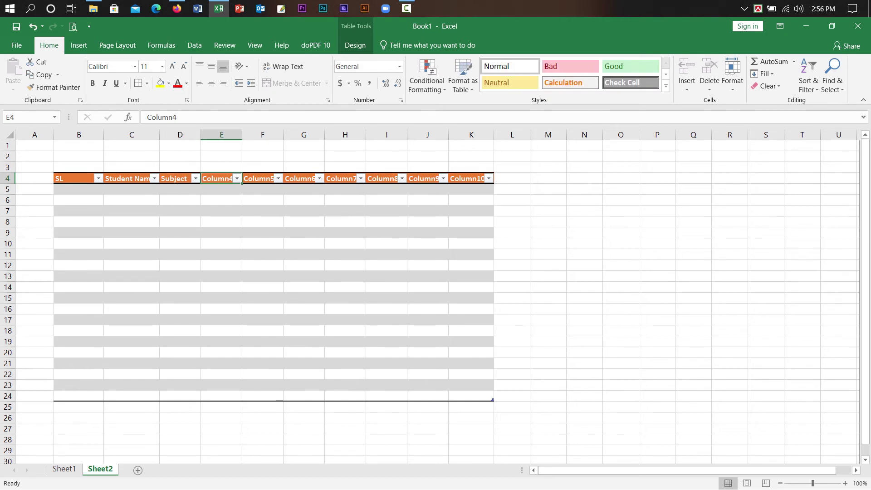
drag(201, 135, 215, 135)
drag(160, 135, 176, 134)
Step: Rename the fourth table header in E4 as Period time and widen column E to show the full text
drag(254, 178, 255, 353)
double_click(255, 178)
double_click(255, 178)
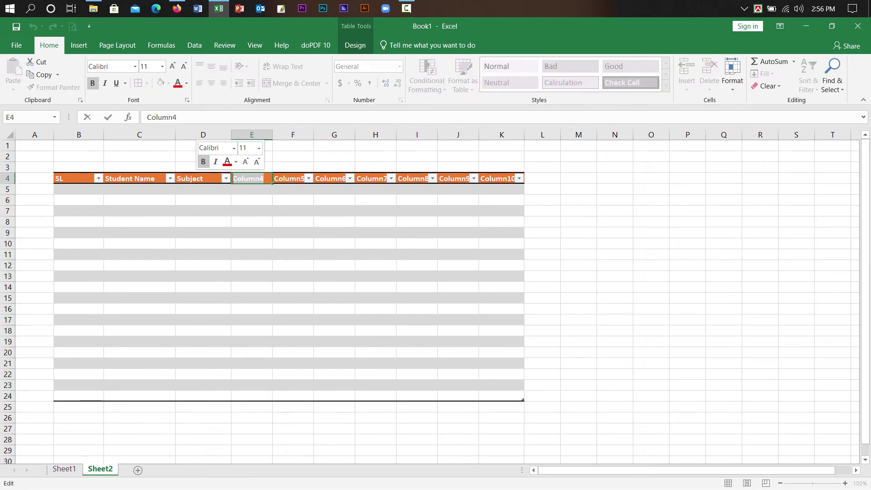
text(Perio)
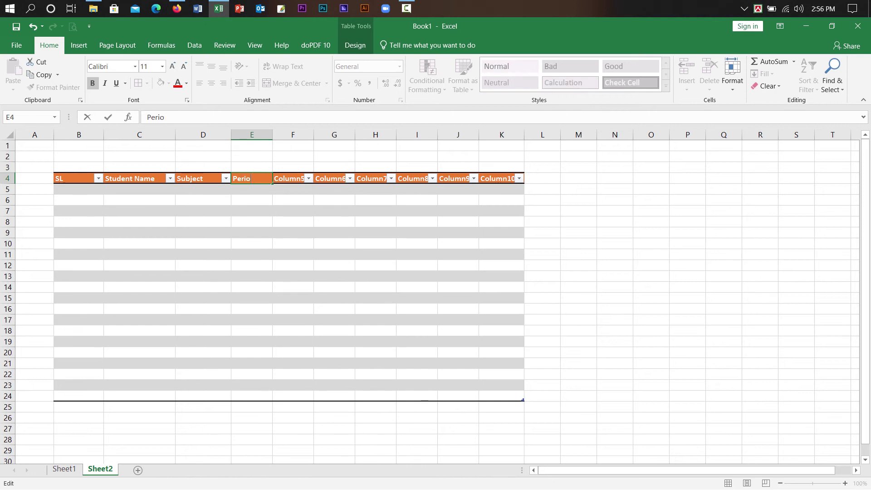
text(s time)
key(Tab)
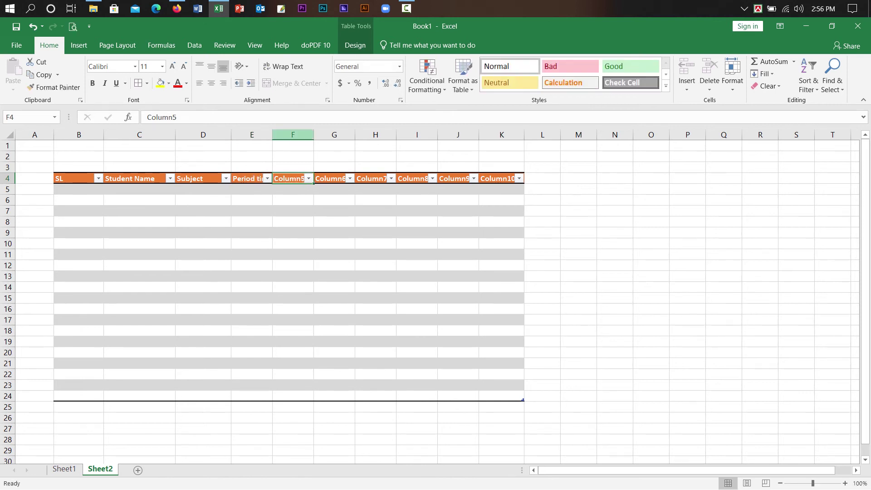
drag(272, 135, 290, 135)
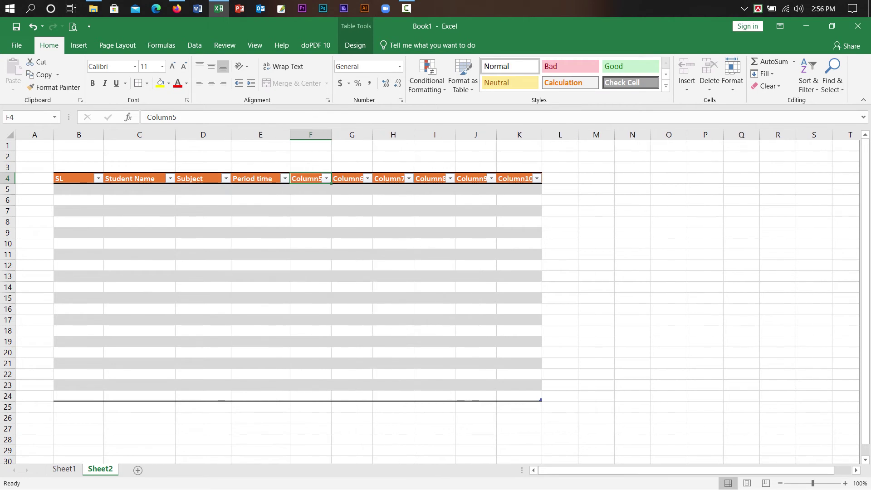
Step: Rename the fifth table header in F4 as HW and widen the Period time column a little more
double_click(314, 179)
drag(323, 179, 283, 179)
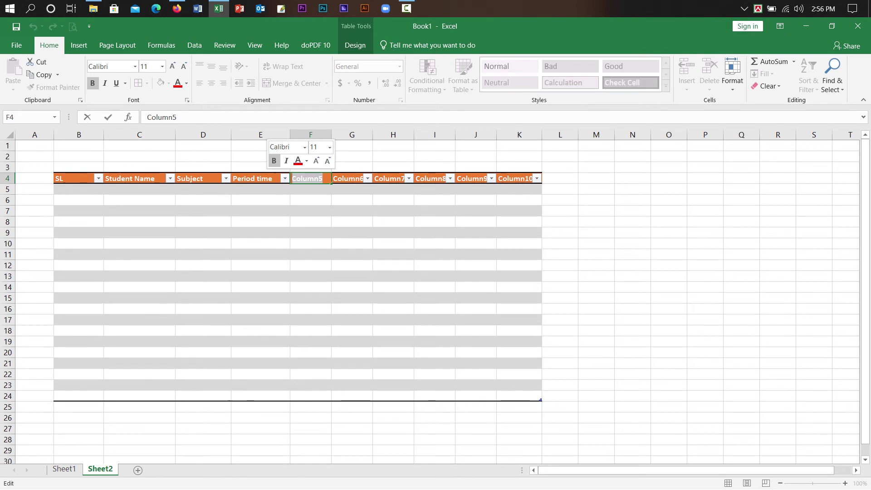
text(H)
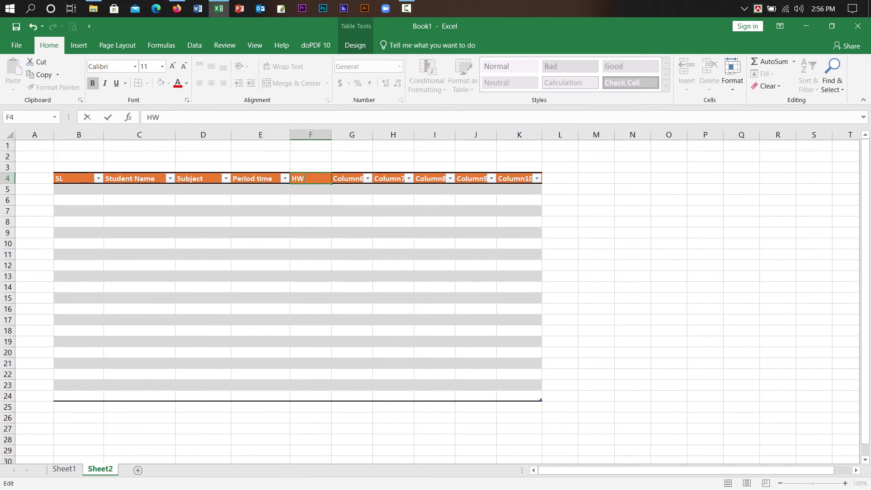
text(W)
key(Tab)
drag(290, 135, 296, 135)
Step: Rename the sixth table header in G4 as Feedback
double_click(348, 179)
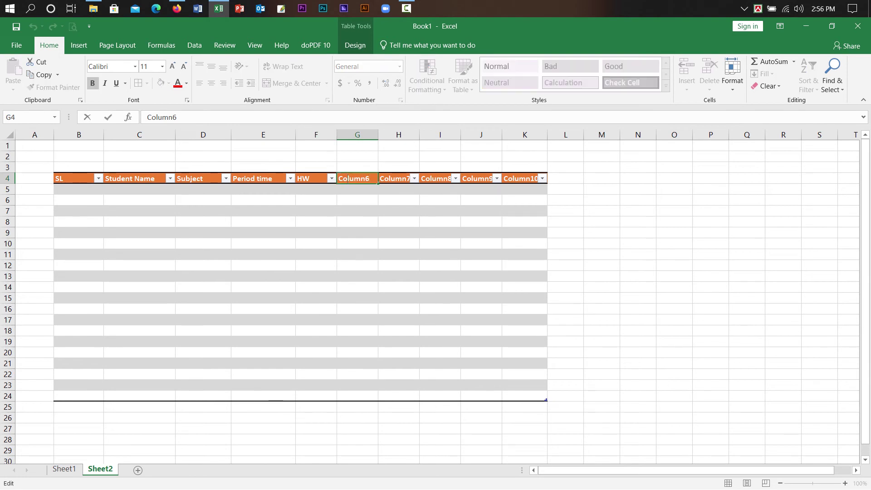
double_click(354, 179)
text(Fedd)
key(BackSpace)
key(BackSpace)
text(dback)
key(Tab)
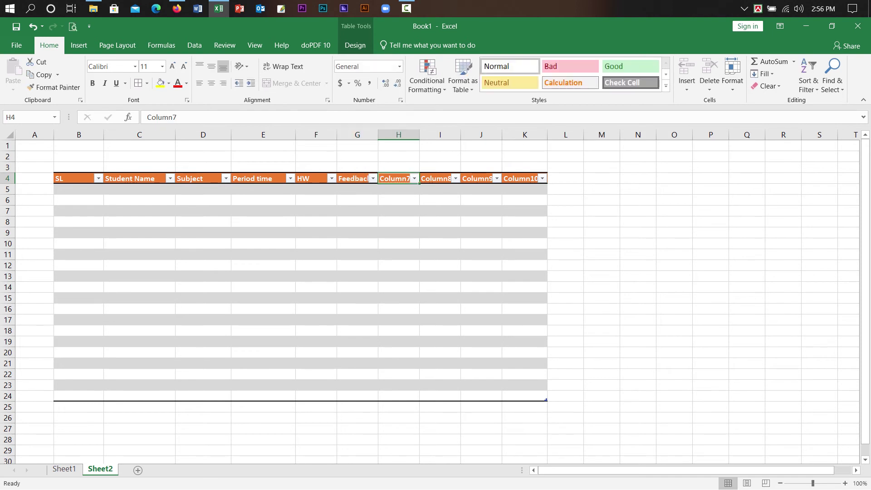
Step: Delete sheet columns H to K, which hold the unused table columns Column7 to Column10
click(398, 145)
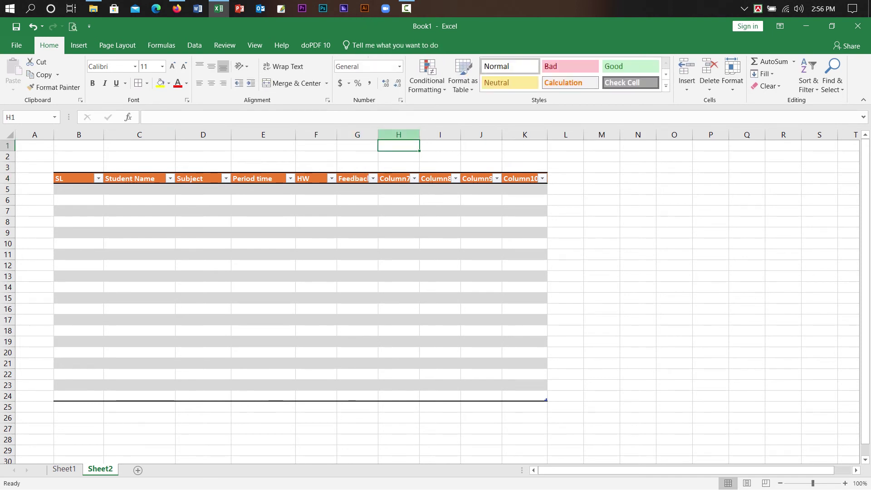
drag(398, 145, 526, 265)
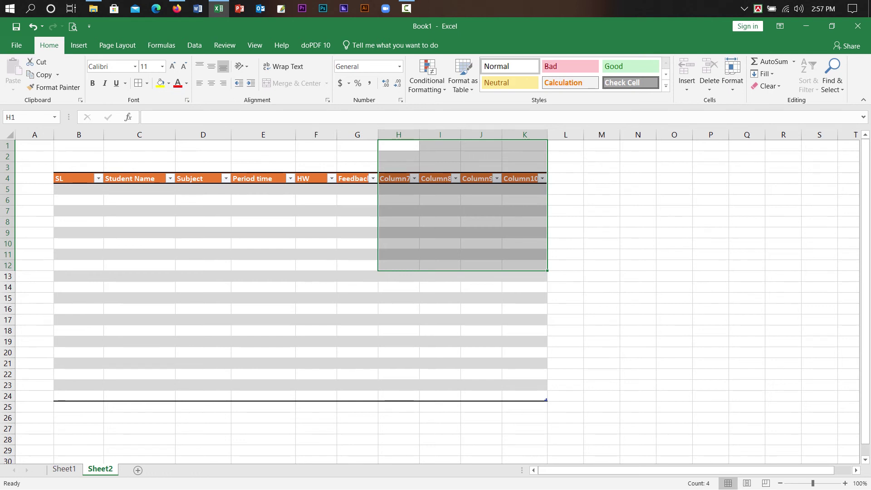
click(398, 146)
drag(399, 135, 540, 135)
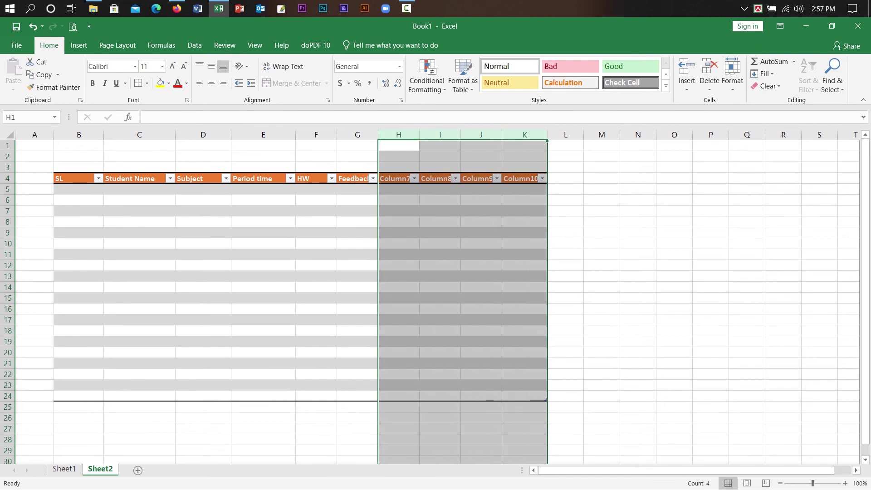
right_click(478, 221)
click(504, 315)
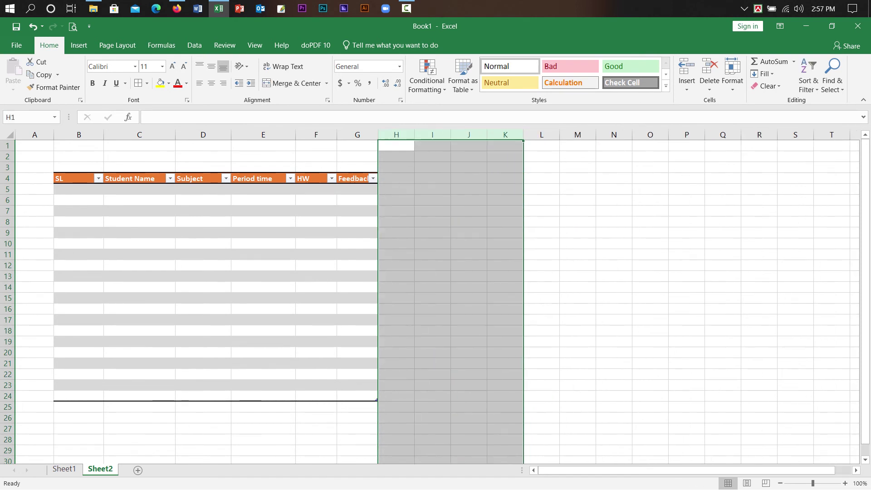
click(396, 320)
Step: Fit the width of the Feedback column to its header and narrow the SL column
click(139, 233)
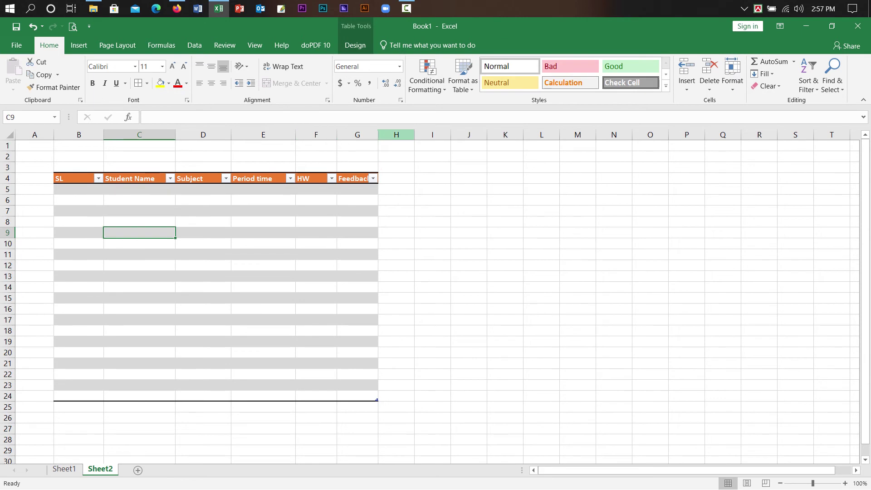
double_click(378, 134)
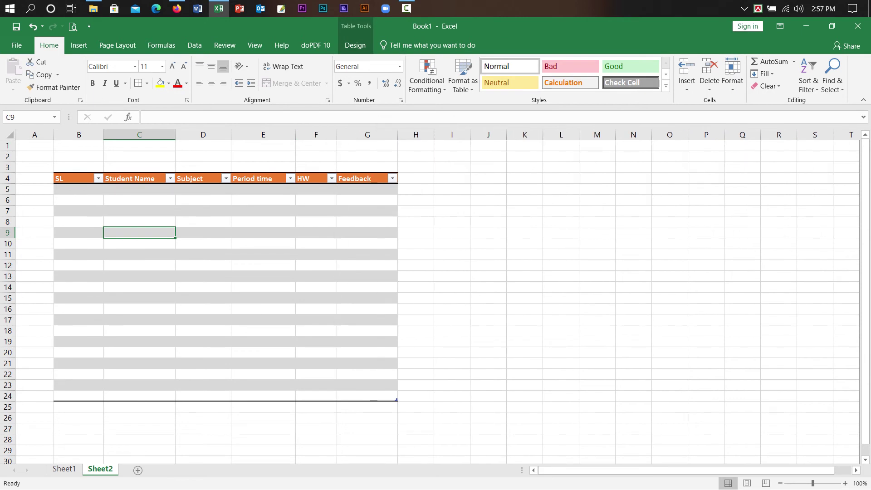
drag(103, 135, 90, 135)
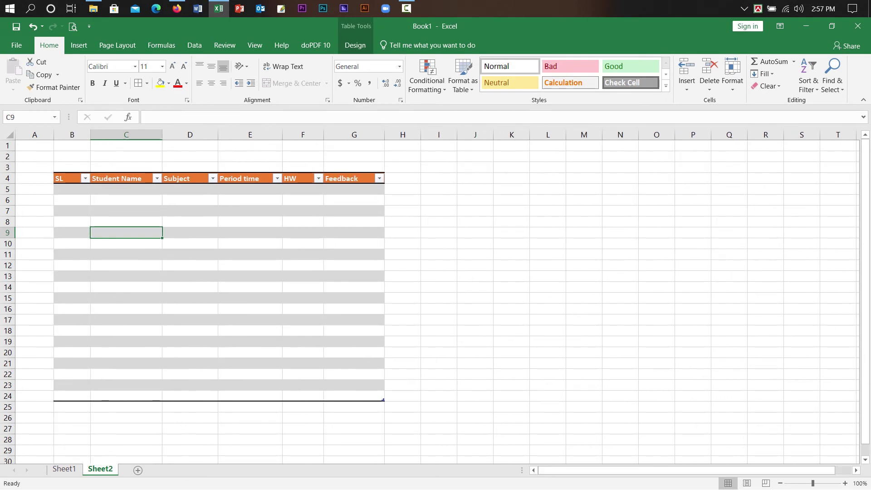
Step: Enter 1 as the first serial number in B5 and fit the SL column's width to its contents
click(72, 189)
text(1)
key(Tab)
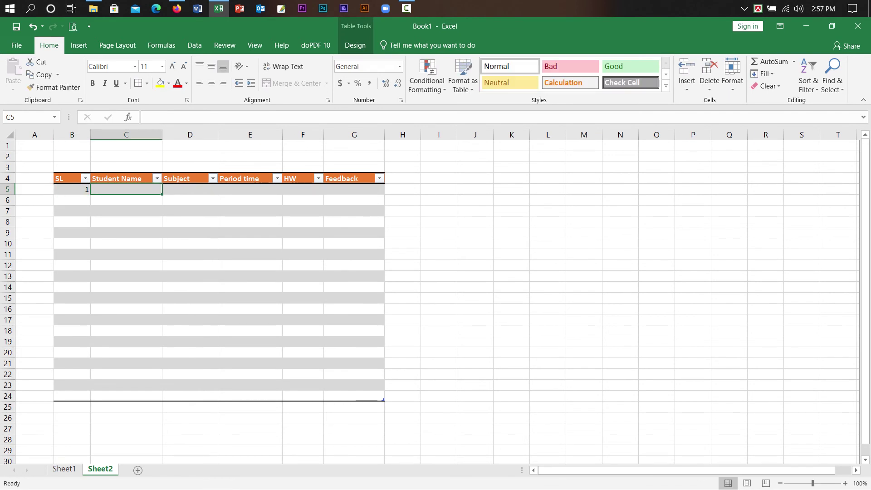
double_click(91, 135)
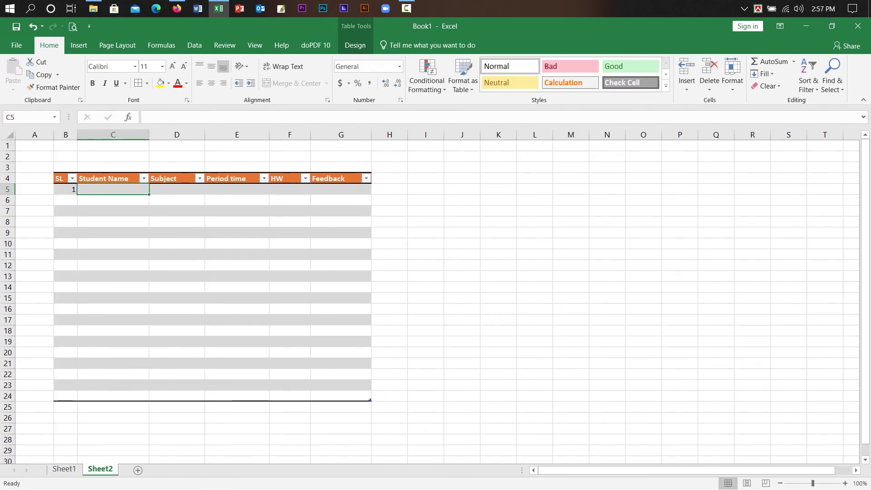
Step: Enter the four students' names in C5 to C8 and narrow the Student Name column slightly
text(Ma)
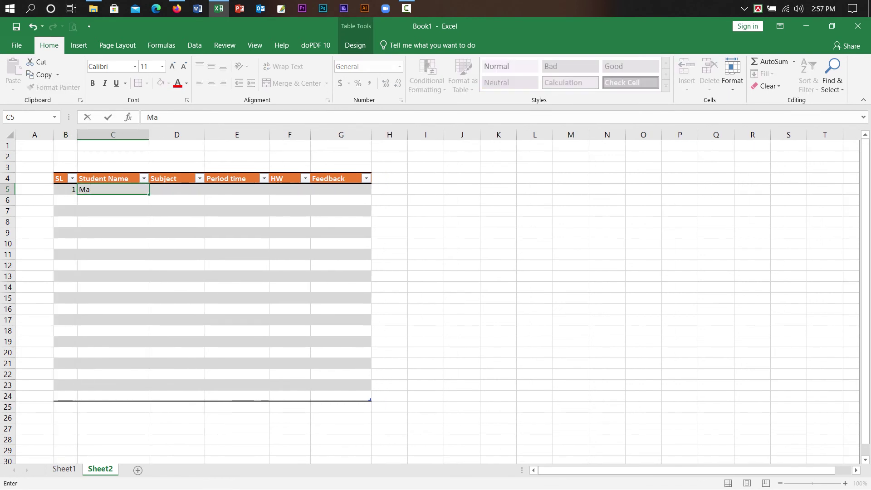
text(sum)
key(Return)
click(113, 200)
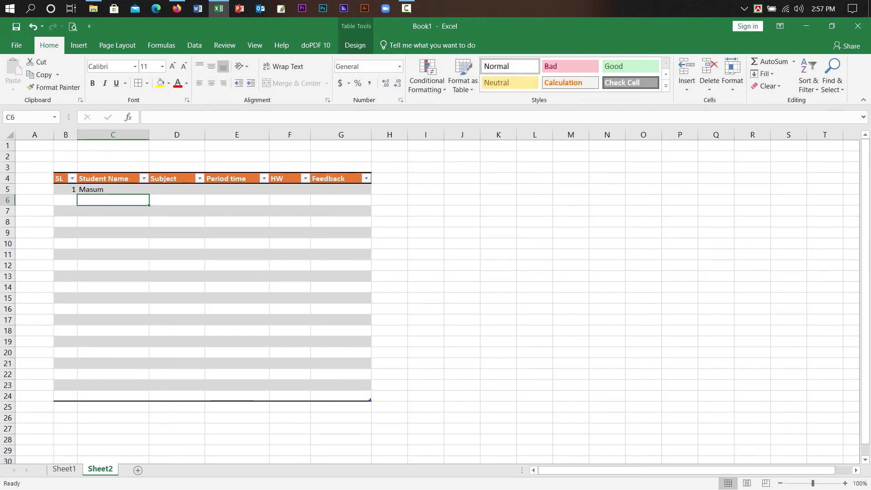
text(Kabir)
click(73, 211)
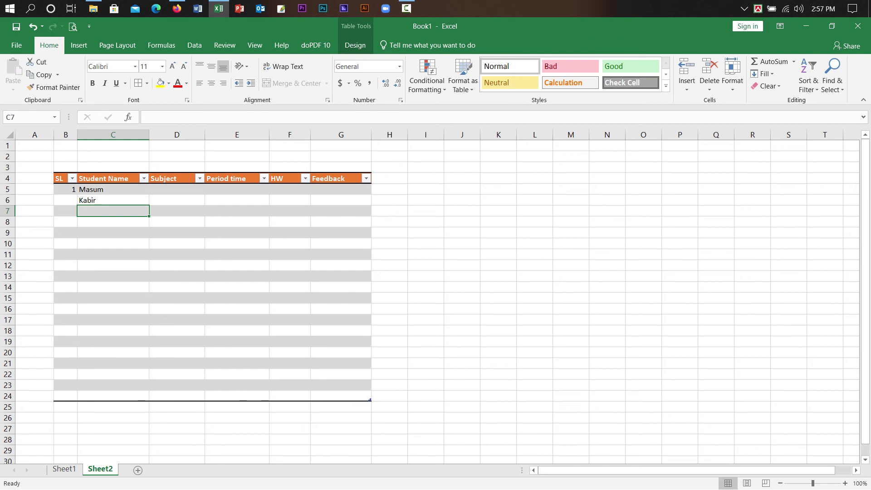
text(Nannu)
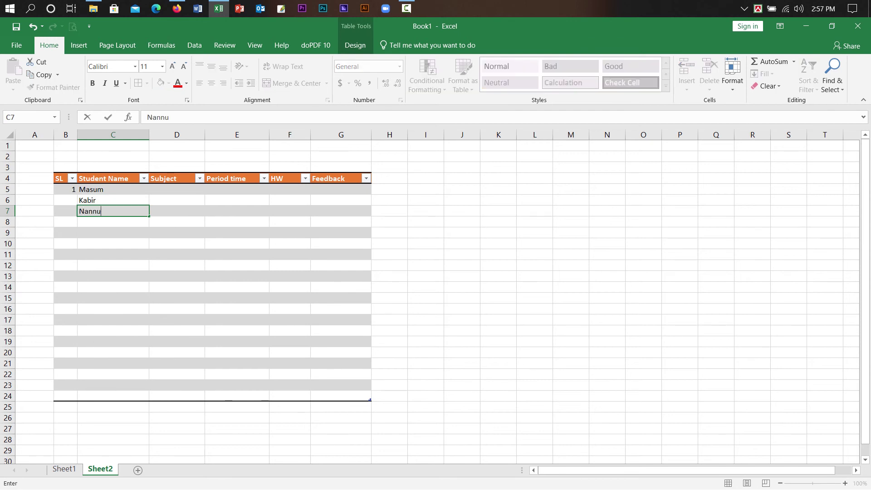
key(Return)
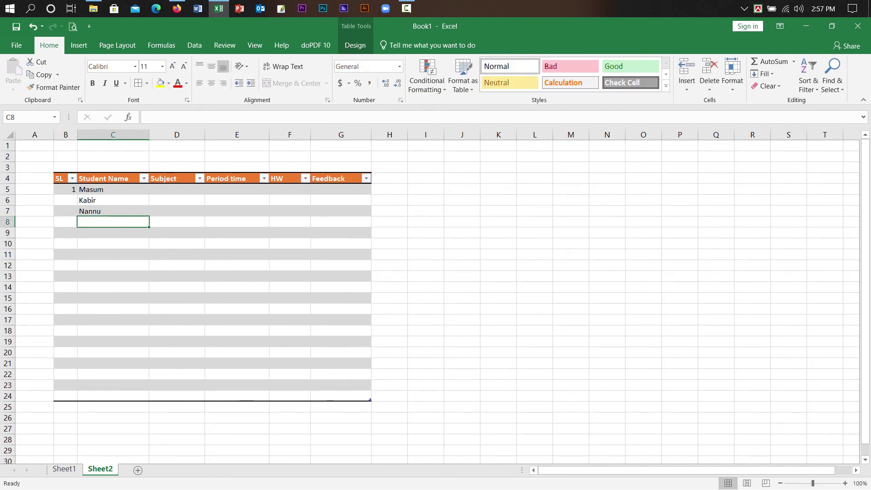
text(S)
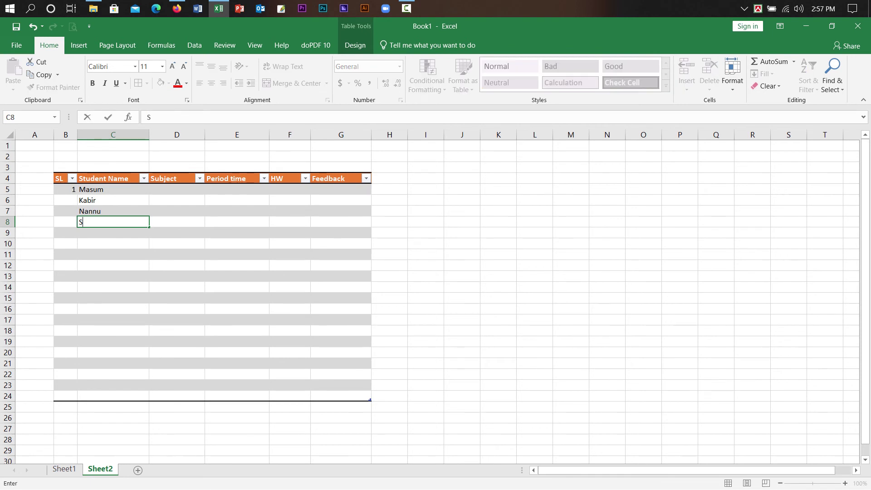
text(ajal)
key(Tab)
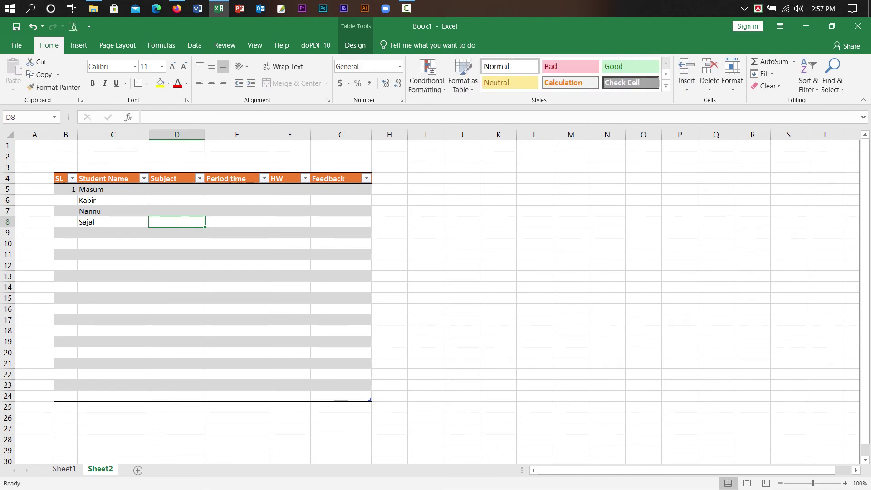
drag(149, 135, 139, 135)
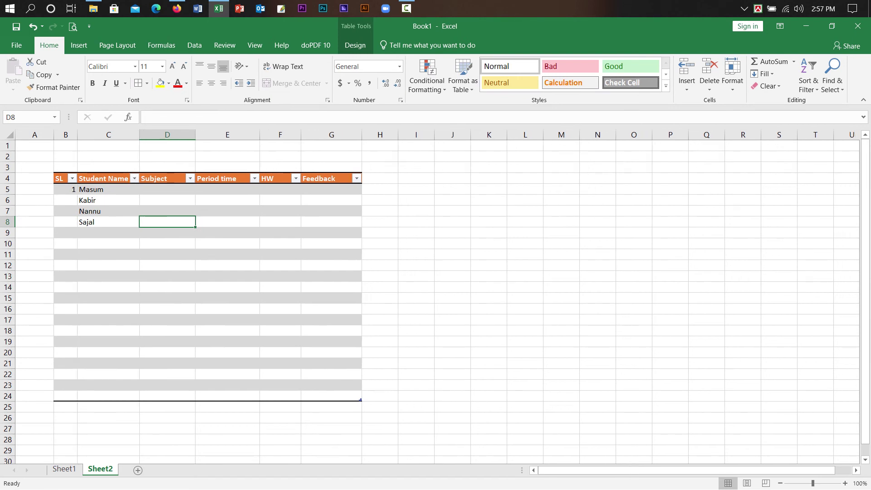
Step: Fill the SL column from B5 down to B24 as a series of numbers from 1 to 20
click(66, 189)
drag(77, 195, 78, 401)
click(86, 409)
click(86, 409)
click(109, 266)
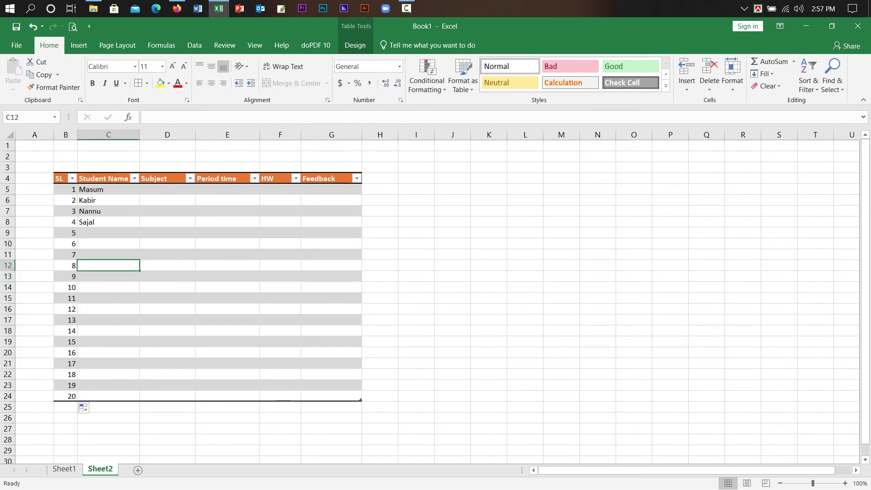
Step: Enter Bangla, English, Math and Science as subjects in D5 to D8 and narrow the Subject column slightly
click(163, 178)
click(167, 190)
text(Bangla)
key(Return)
text(English)
key(Return)
text(Math)
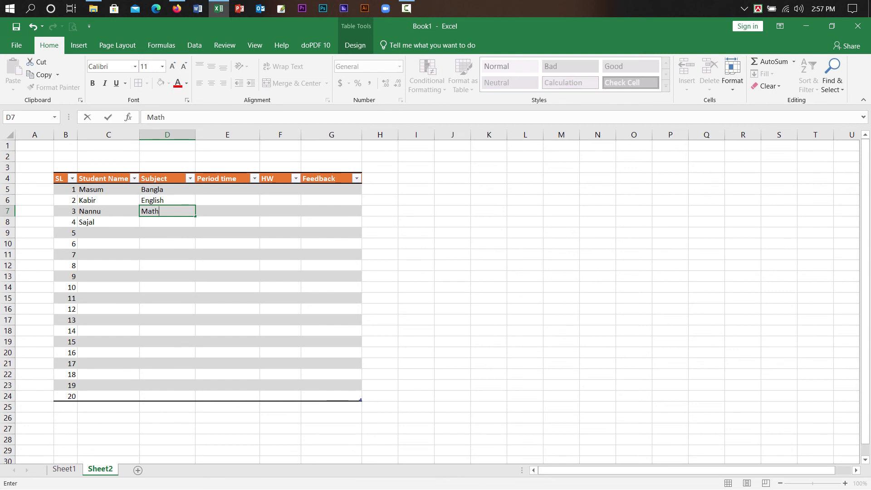
key(Return)
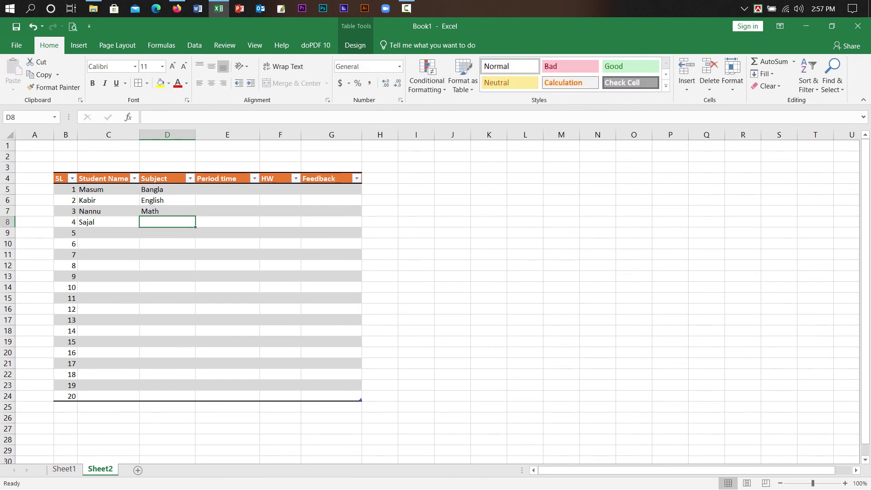
text(S)
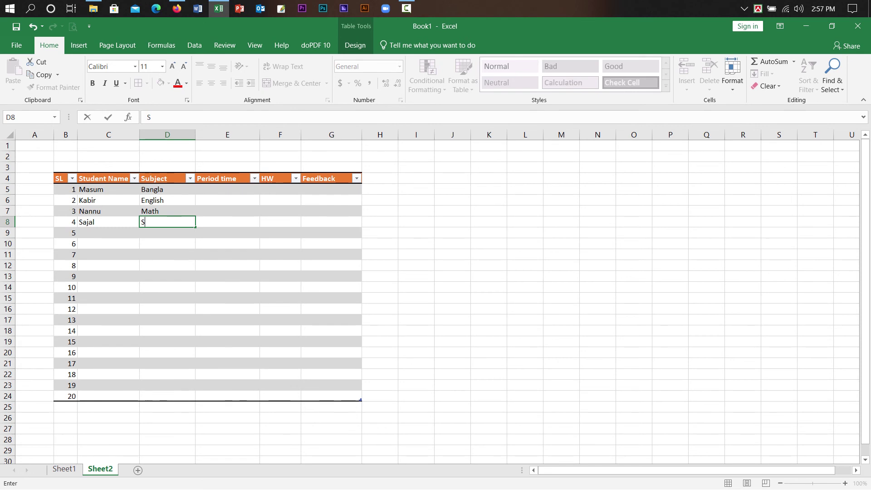
text(o)
key(BackSpace)
text(cience)
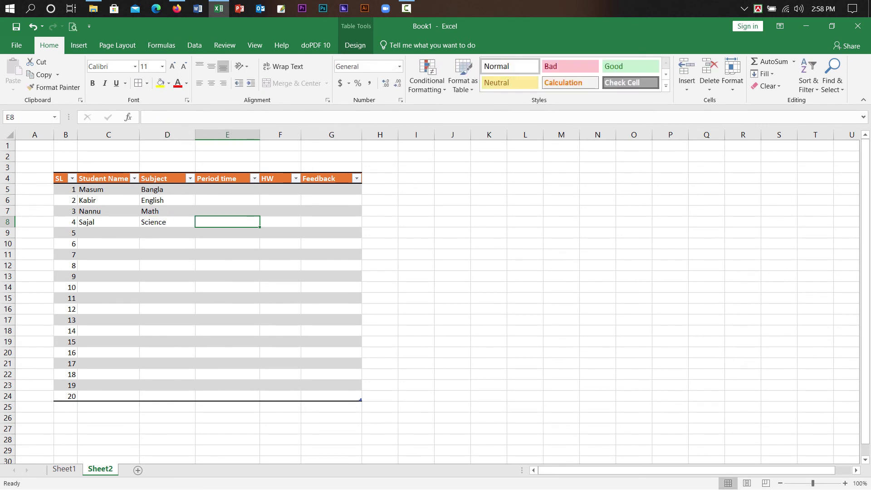
drag(196, 134, 189, 134)
Step: Enter 10:00am as the first period time in E5
key(Up)
key(Up)
key(Up)
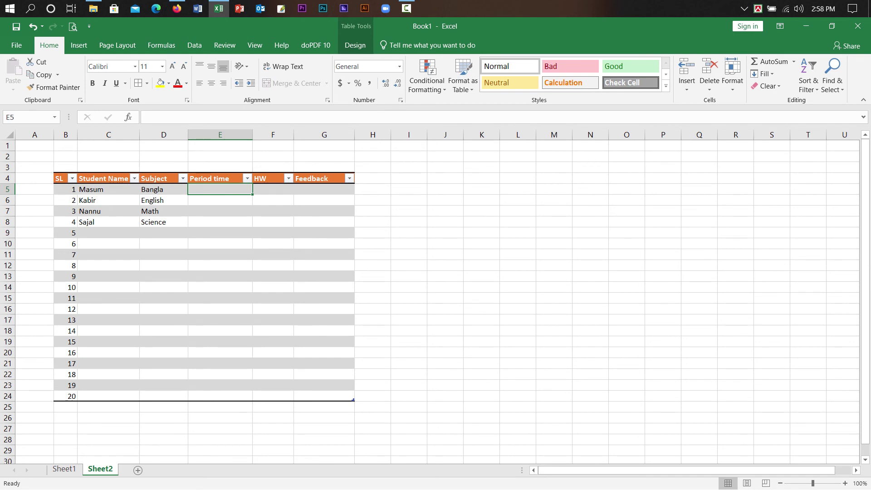
key(BackSpace)
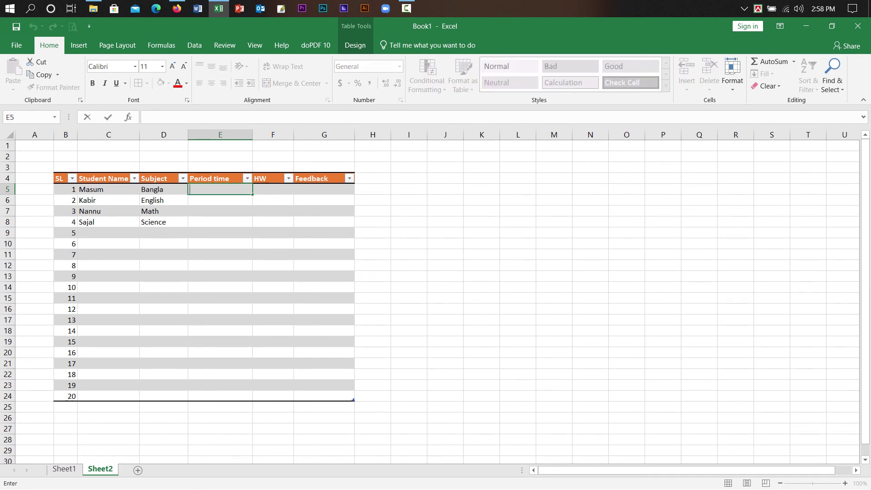
text(10:00am)
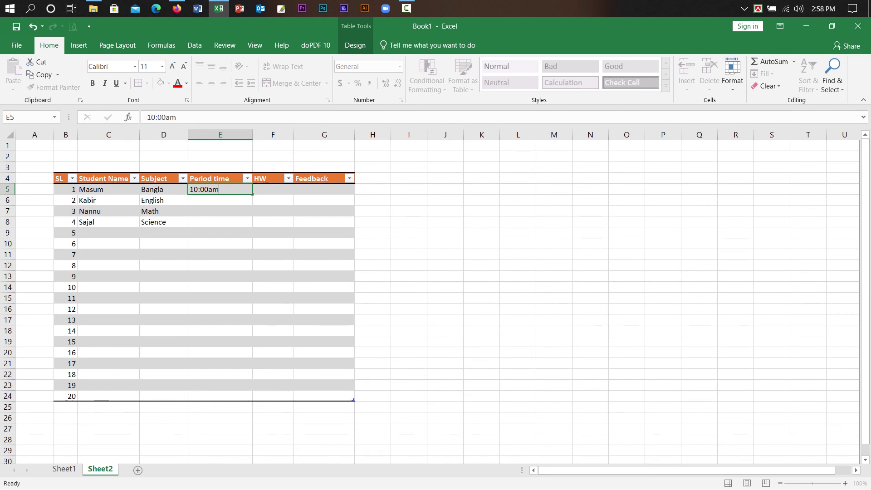
key(Return)
Step: Try filling the 10:00am period time from E5 down to E8 with formatting only, and undo the fill
click(227, 179)
click(229, 189)
drag(253, 195, 252, 227)
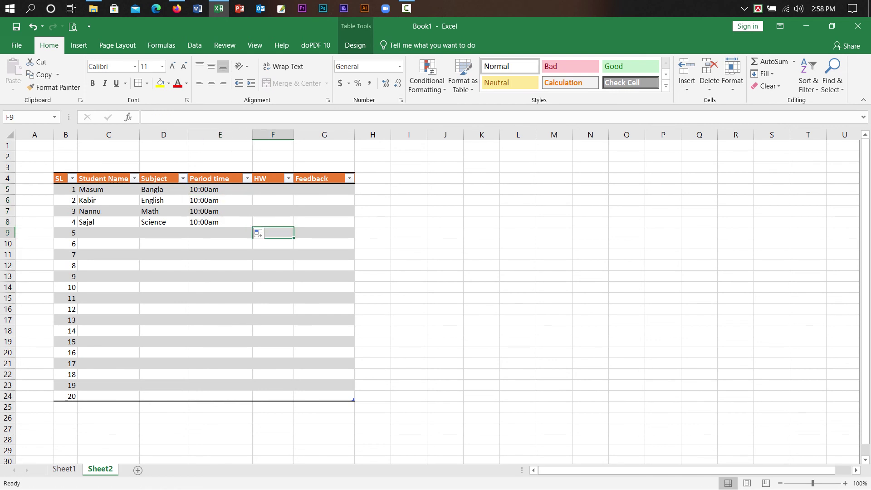
click(261, 233)
click(302, 260)
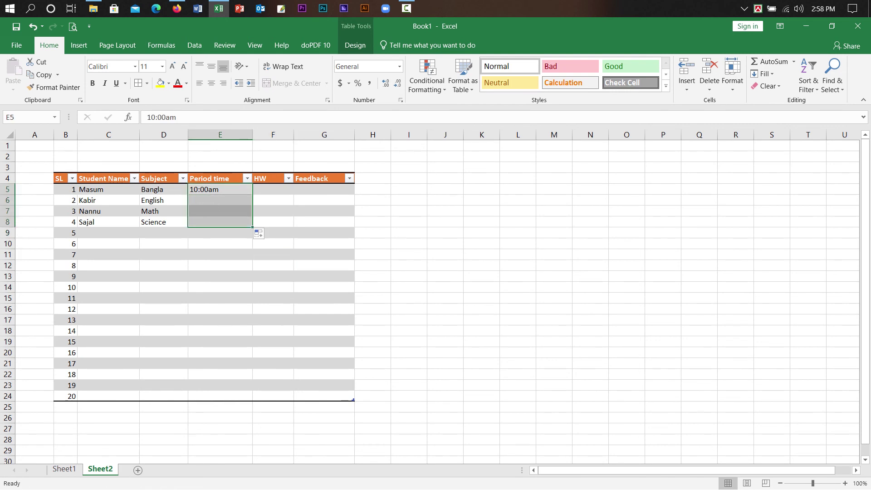
key(ctrl+z)
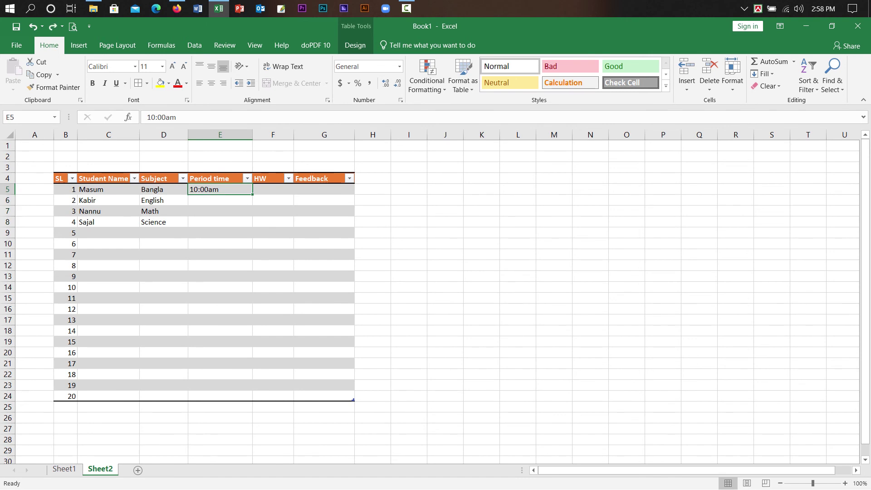
Step: Enter the remaining period times 12:00pm, 2:00pm and 4:00pm in E6 to E8
click(220, 200)
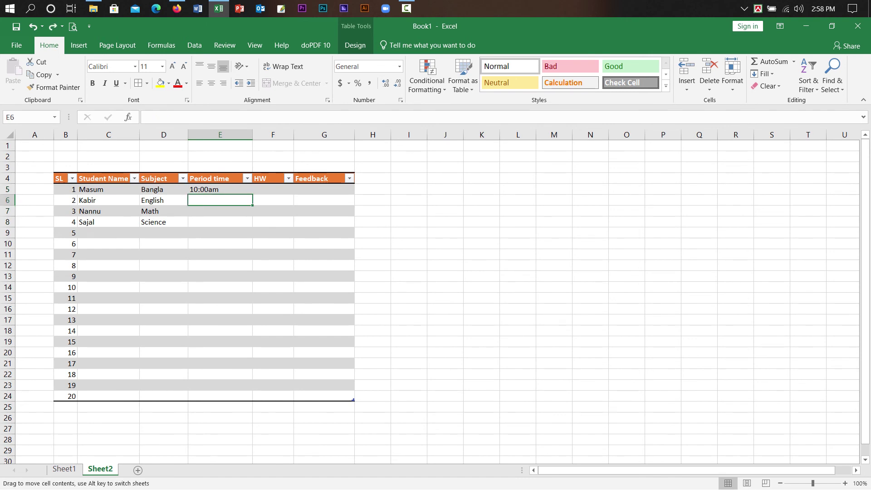
double_click(221, 200)
text(12)
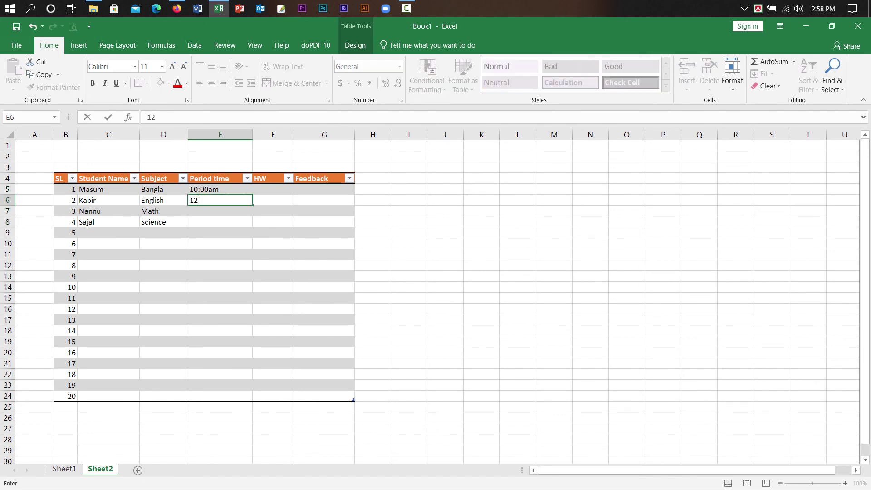
text(:00a)
key(BackSpace)
text(pm)
key(Return)
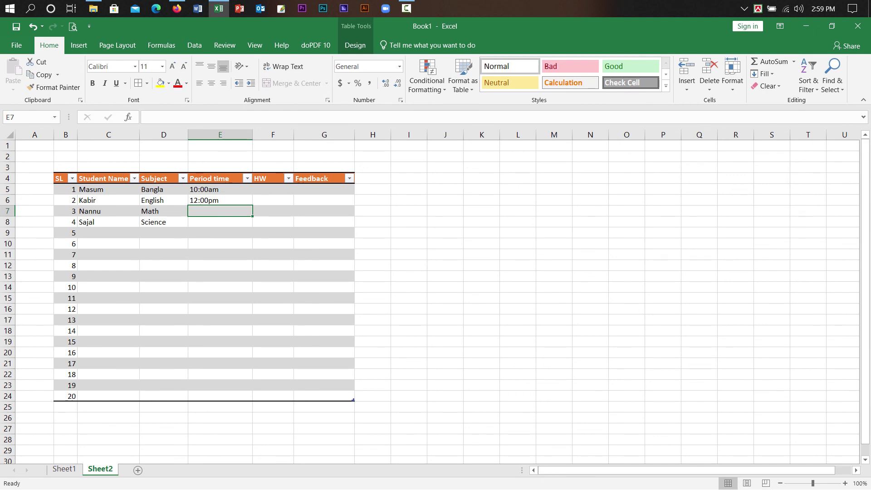
text(2:00pm)
key(Return)
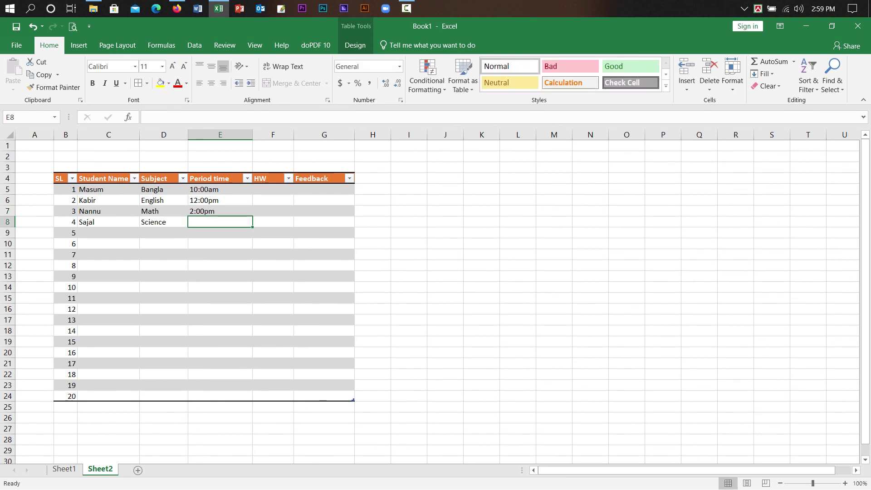
text(4:00p,)
key(BackSpace)
text(m)
key(Tab)
Step: Enter the homework chapters CH-14, CH-15, CH-16 and CH-17 in F5 to F8
double_click(273, 190)
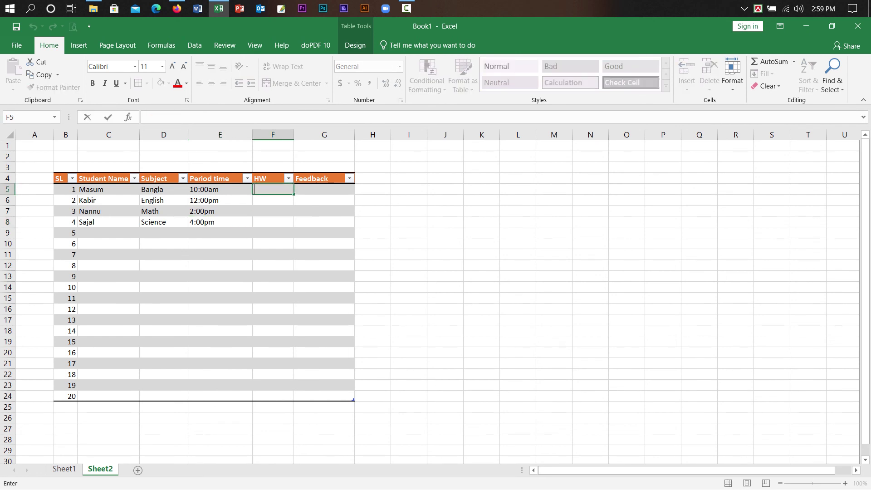
text(Ch)
key(BackSpace)
text(H-14)
key(Return)
text(CH-15)
key(Return)
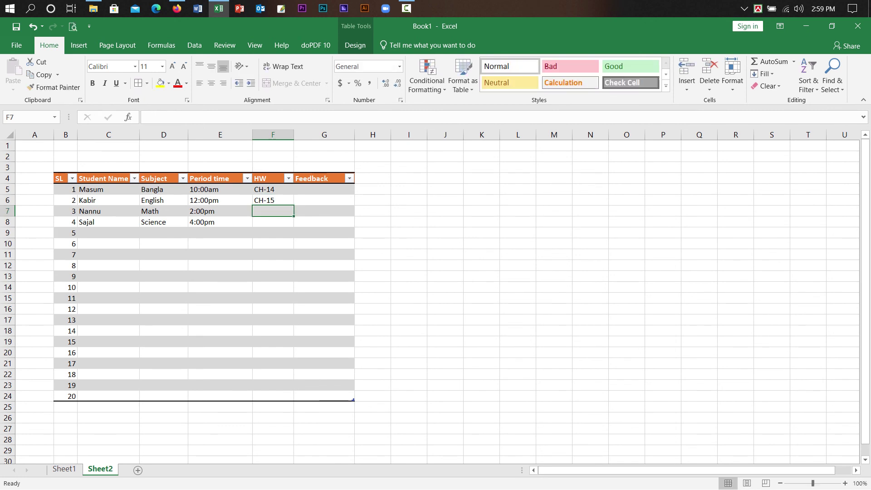
text(CH)
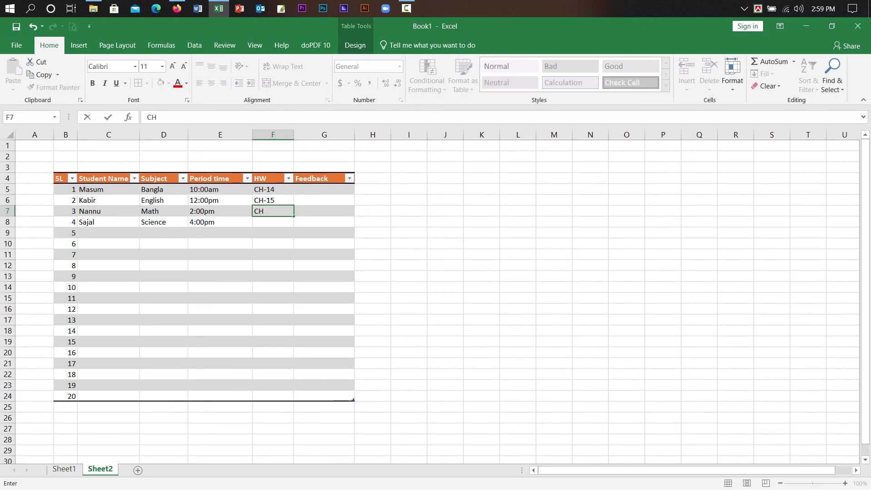
text(-16)
key(Return)
text(CH-17)
key(Tab)
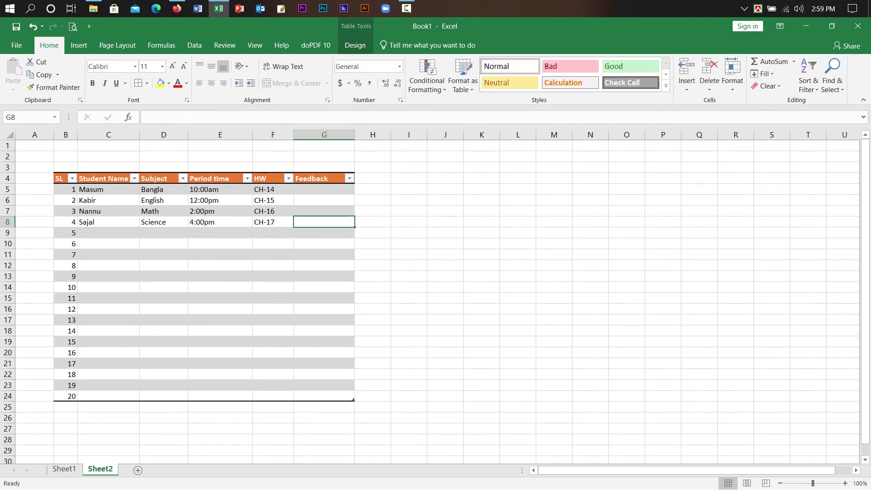
Step: Widen the HW column and the SL column slightly
drag(294, 134, 300, 134)
click(331, 190)
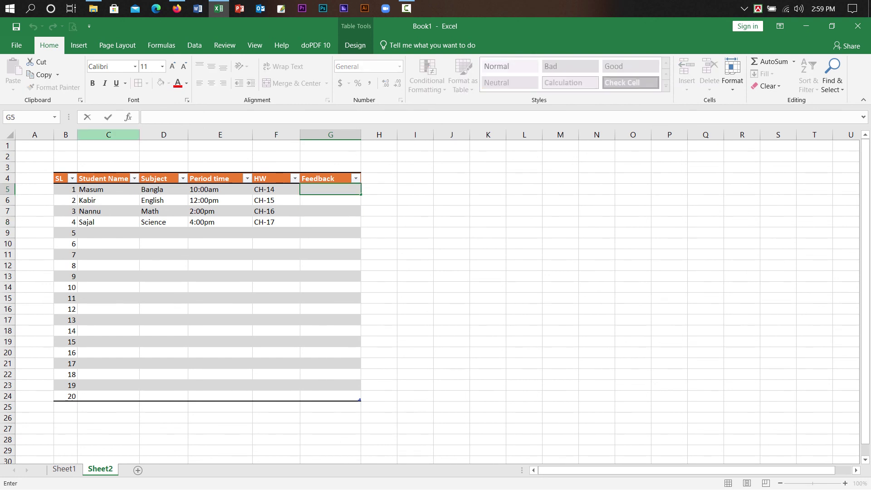
click(80, 135)
drag(78, 135, 85, 135)
Step: Left-align the serial numbers in B5 to B24 and check the sheet in the print preview
drag(69, 189, 69, 396)
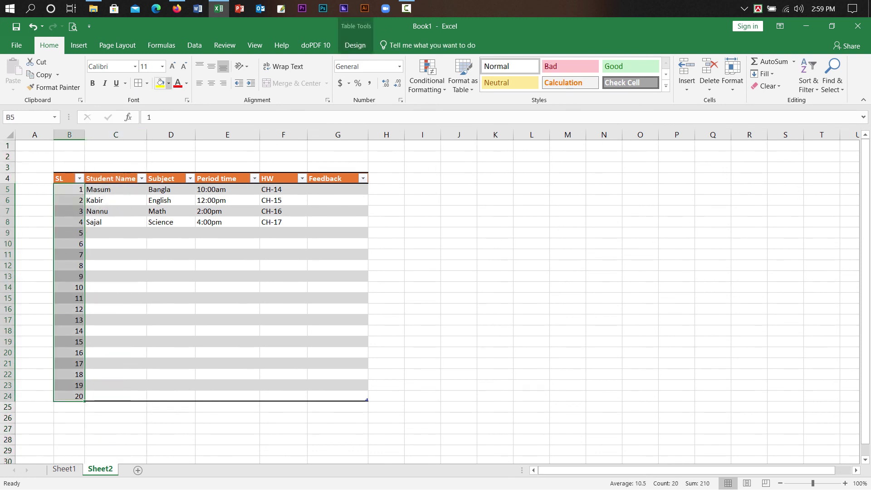
click(200, 83)
click(170, 243)
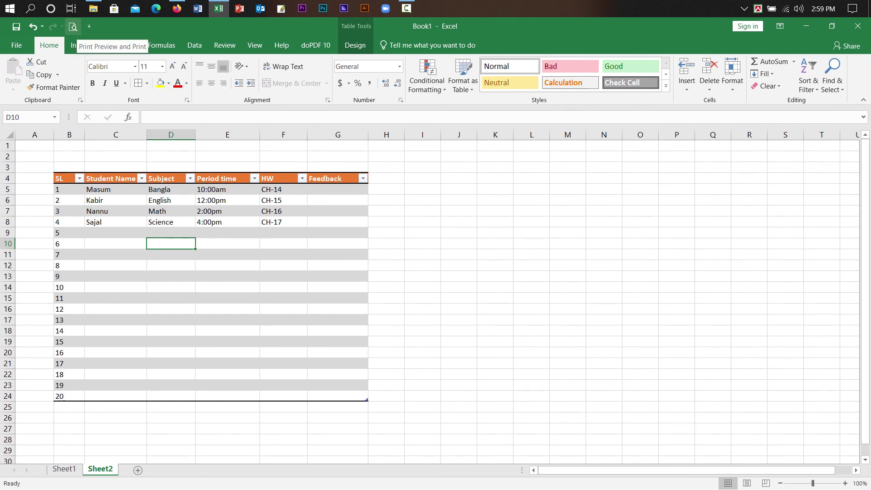
click(73, 27)
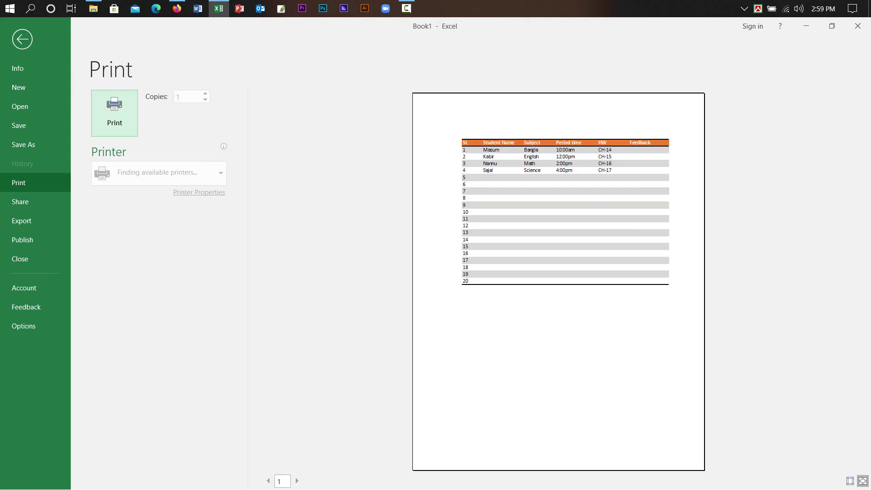
click(22, 39)
click(284, 233)
Step: Apply all borders to the table body B5 to G24 and check the gridded table in the print preview
drag(69, 189, 338, 396)
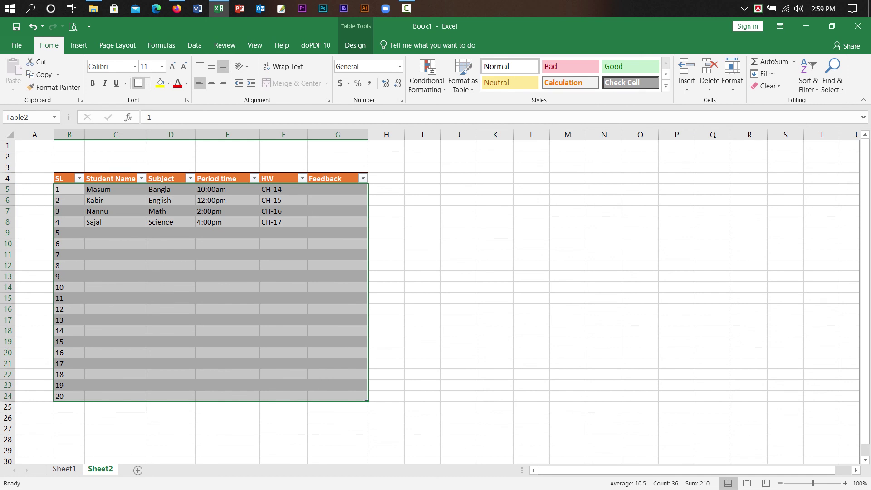
click(147, 83)
click(174, 165)
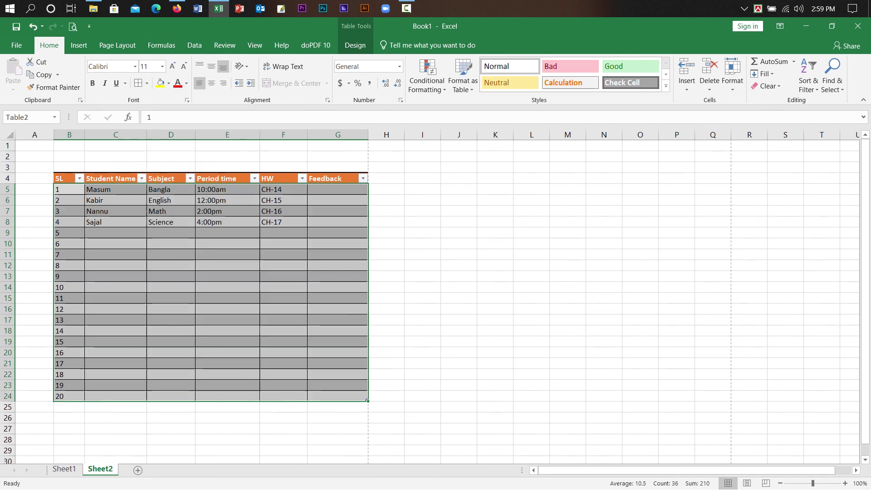
click(73, 26)
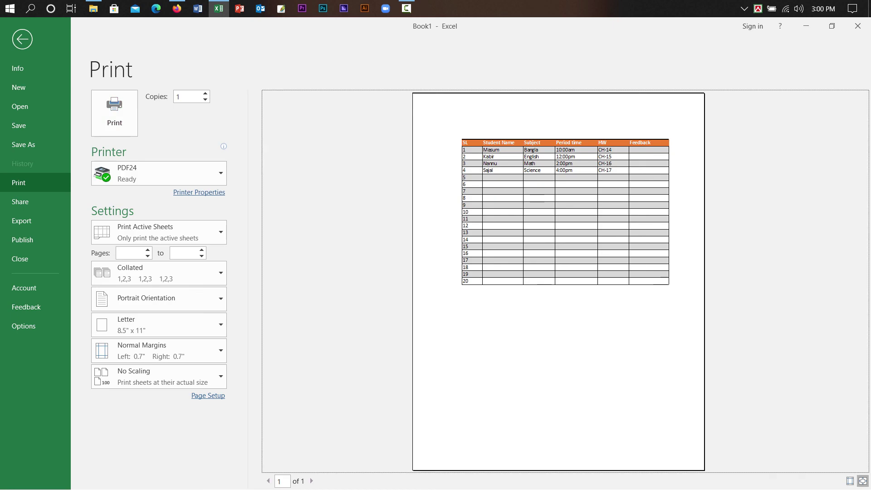
click(22, 39)
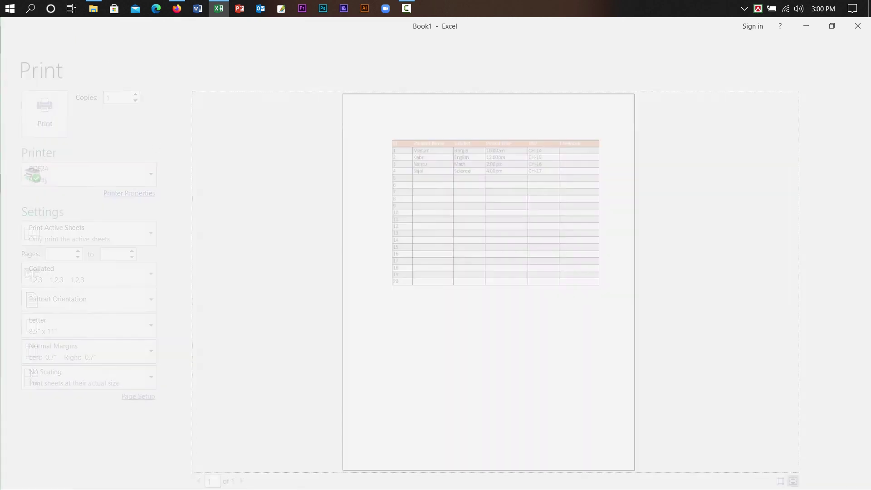
Step: Remove the Print Preview and Print command from the Quick Access Toolbar and add it back
click(89, 26)
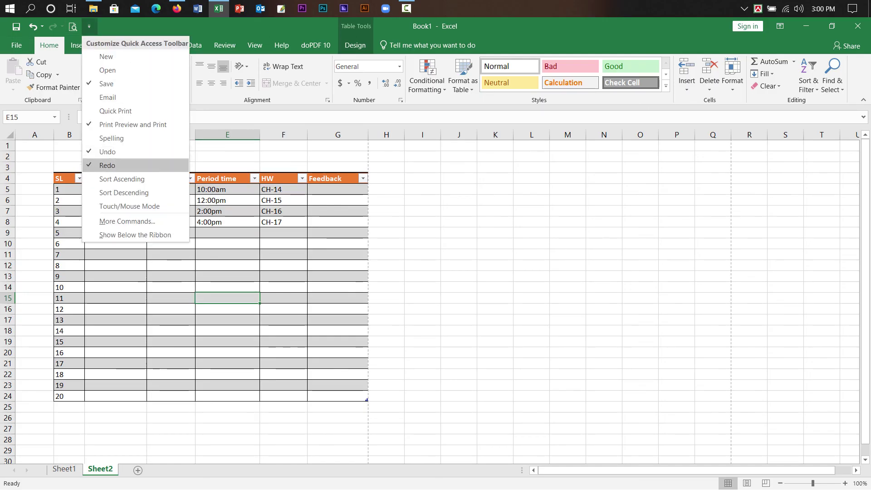
click(133, 124)
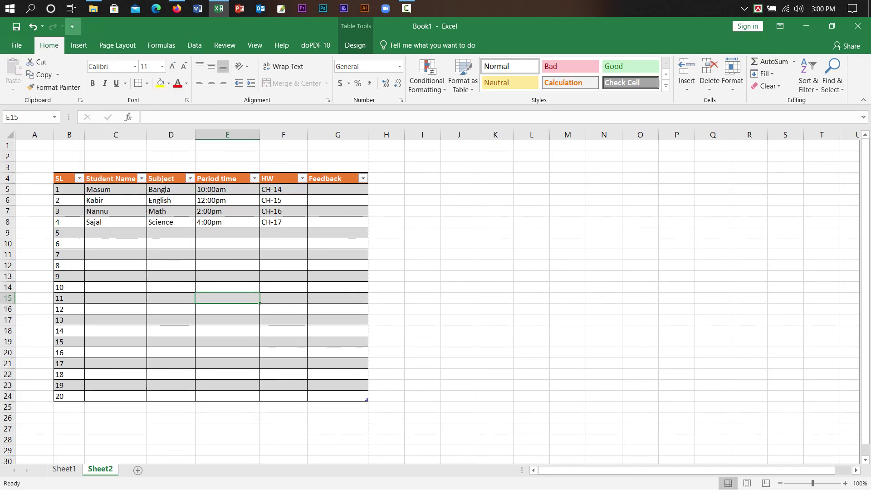
click(73, 26)
click(115, 125)
click(227, 254)
click(116, 255)
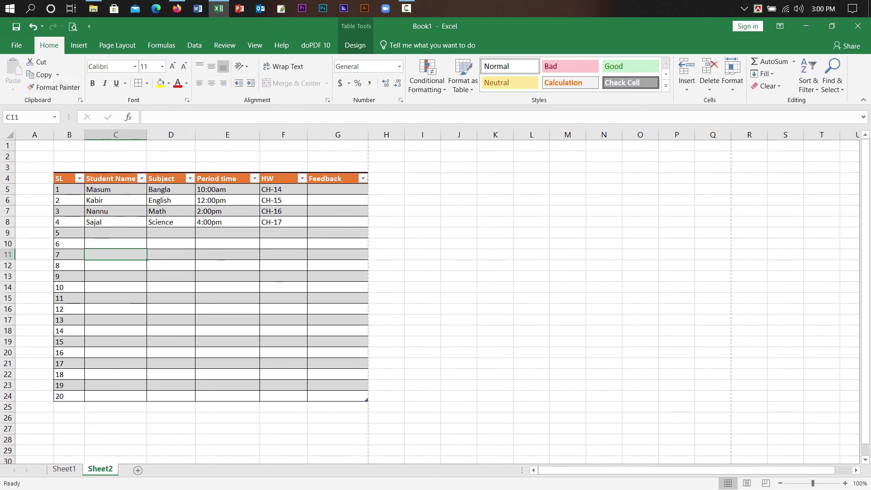